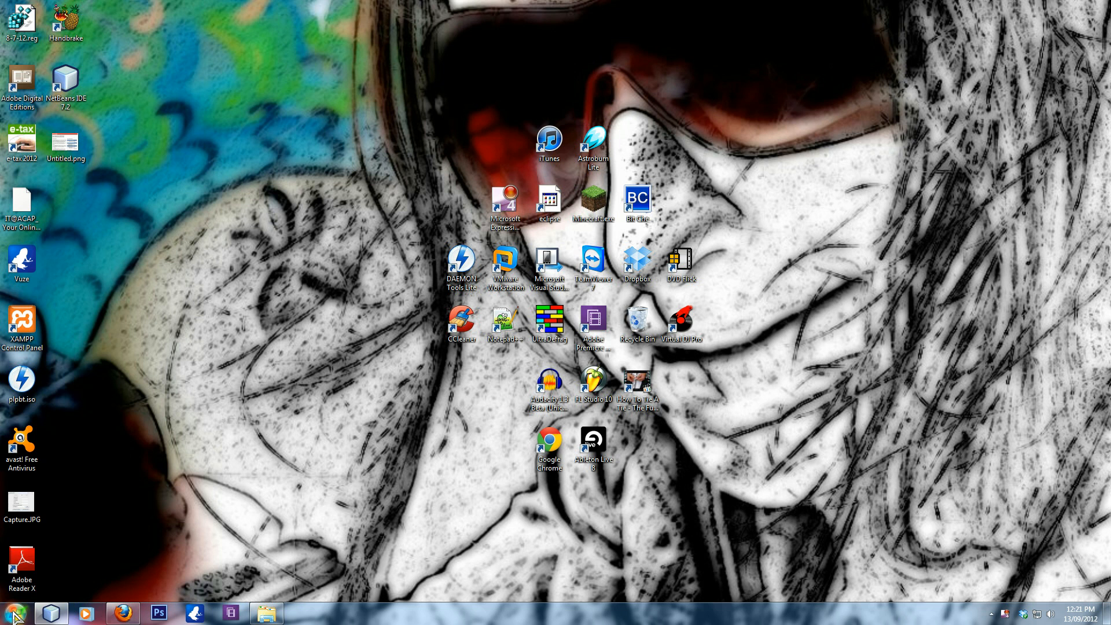
- Launch the Registry Editor by running regedit
click(16, 615)
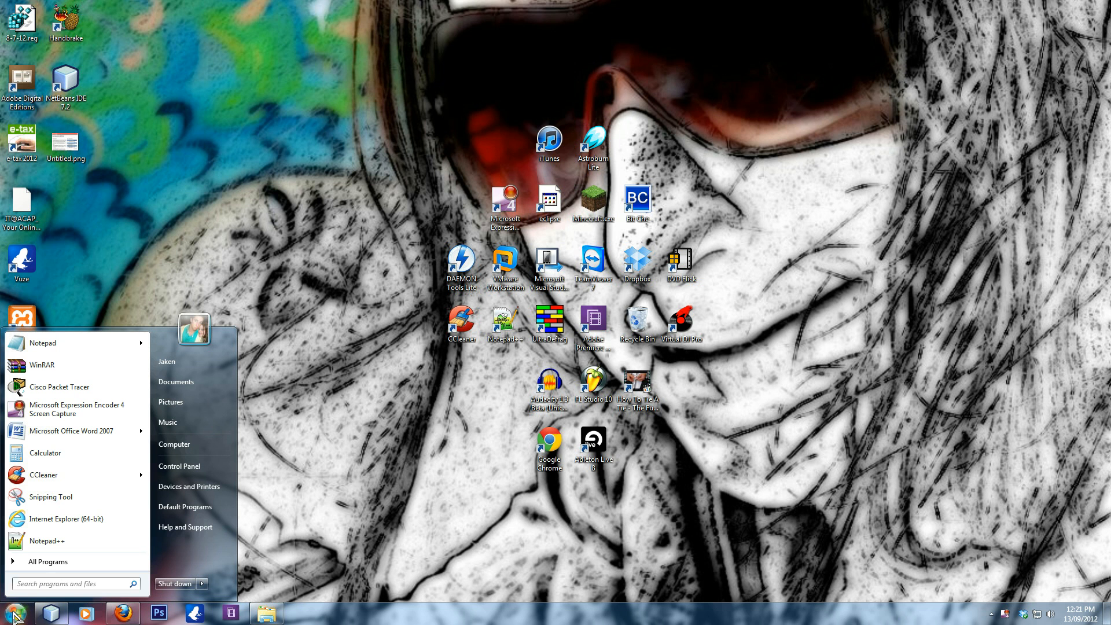
text(regedit)
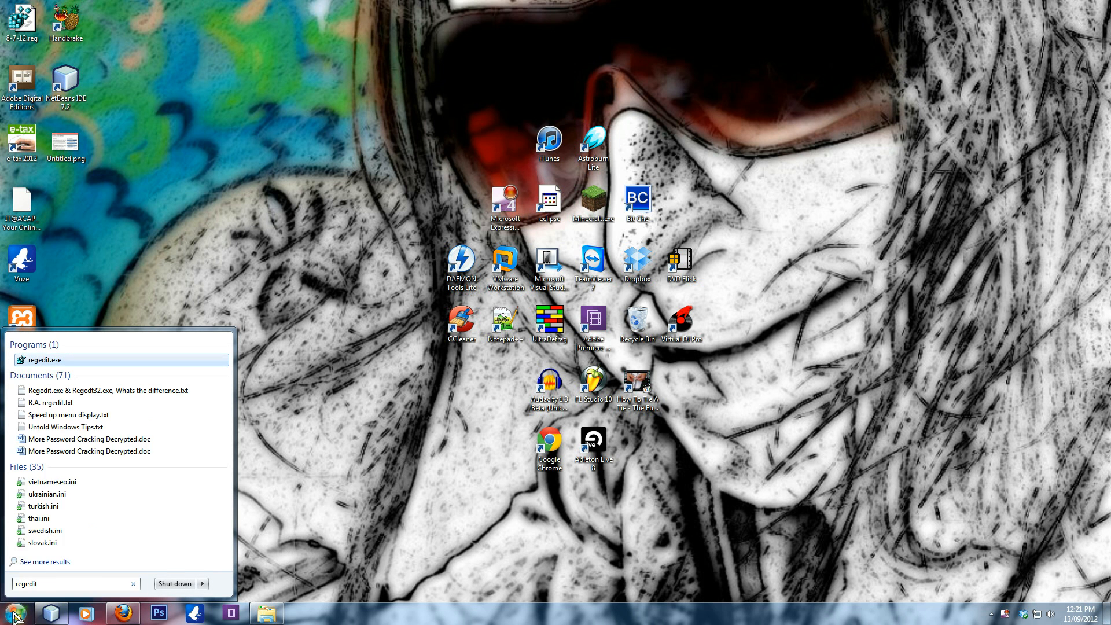
key(Return)
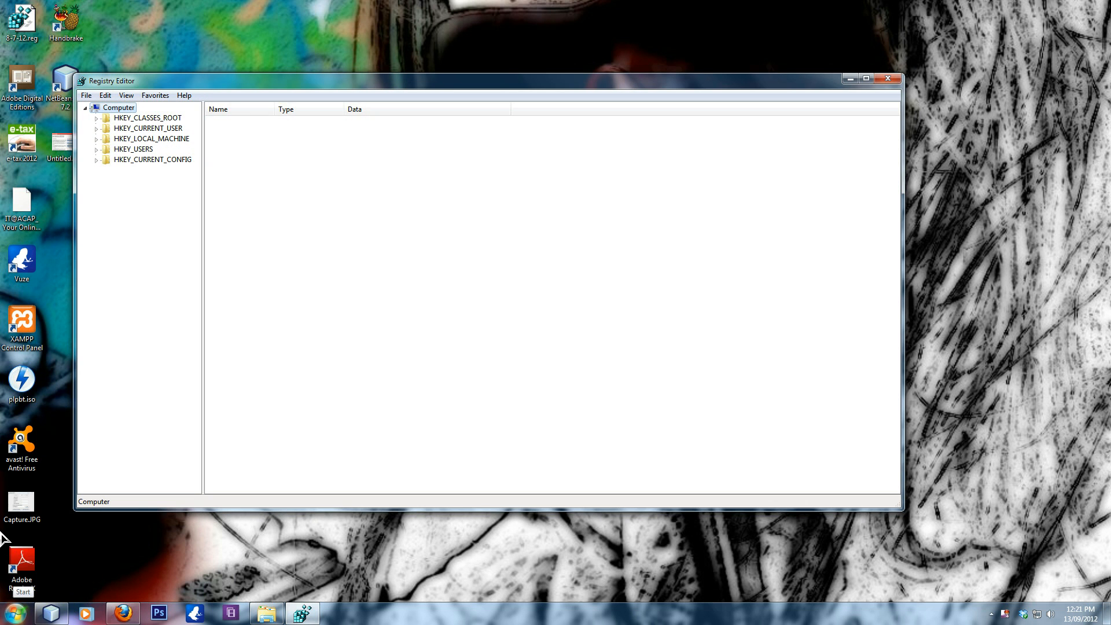
- Open the registry key HKEY_CURRENT_USER\Software\Microsoft\Windows\CurrentVersion\Run
click(96, 128)
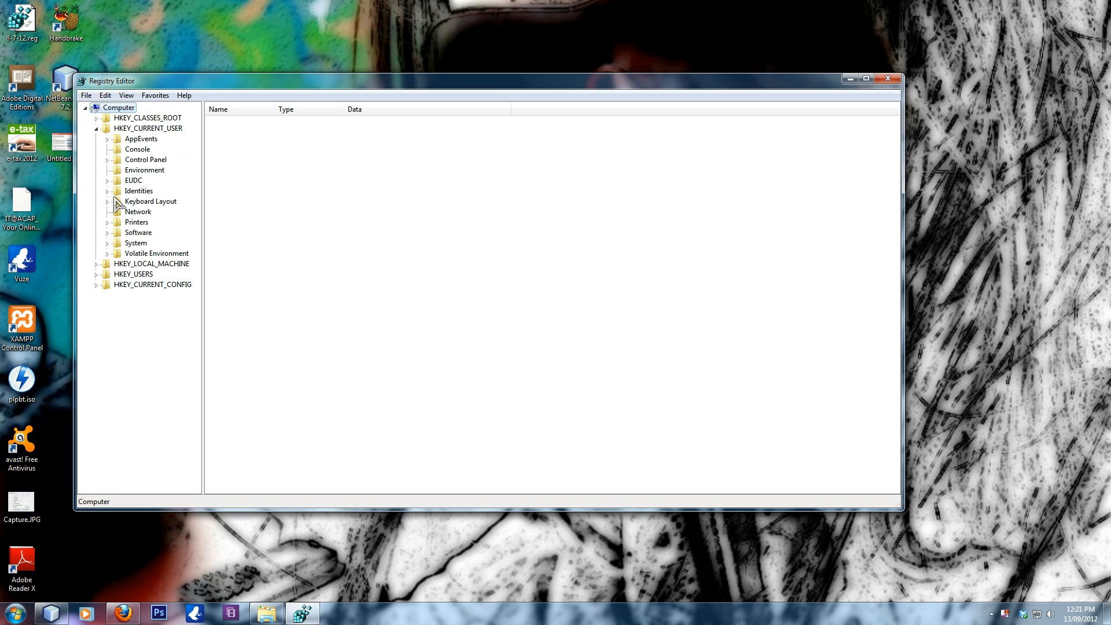
click(107, 243)
click(108, 243)
click(108, 233)
drag(197, 255, 199, 346)
click(118, 326)
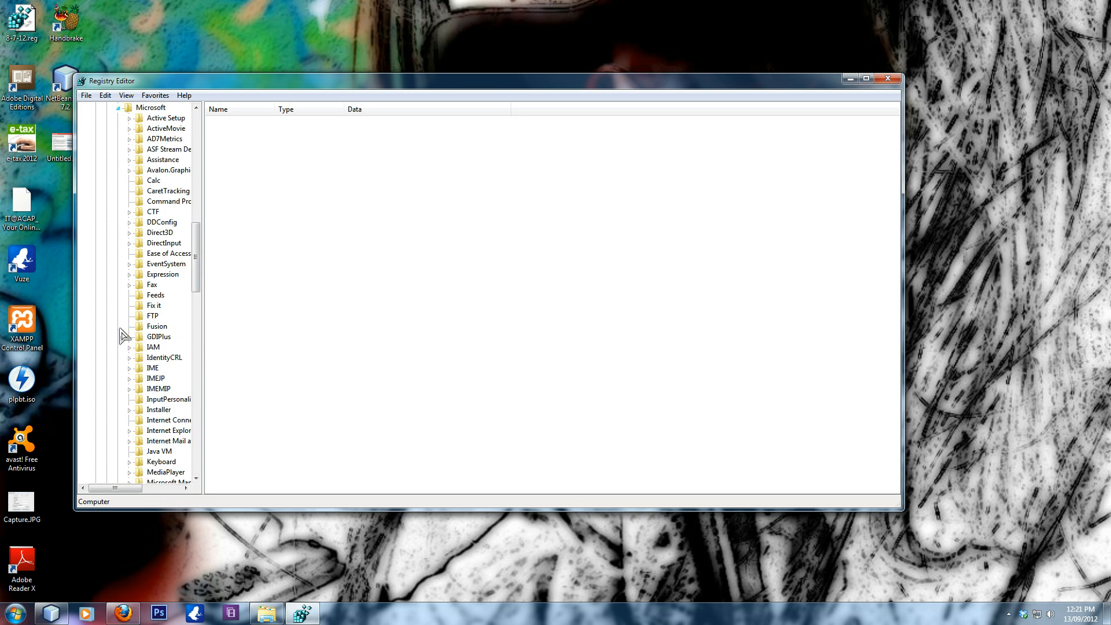
drag(198, 267, 197, 370)
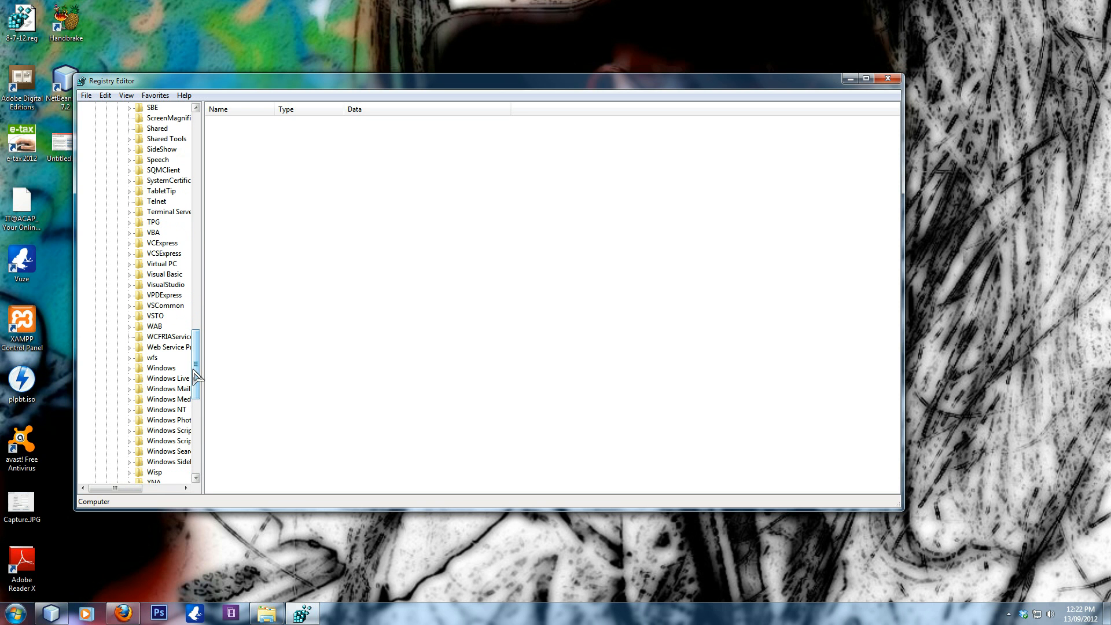
click(130, 369)
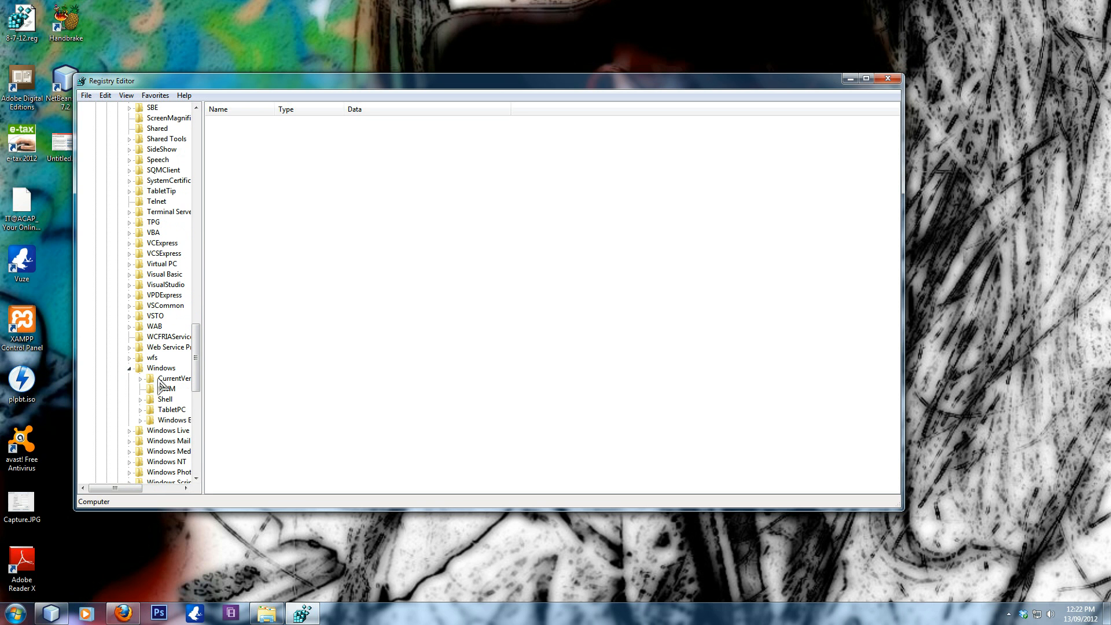
click(141, 379)
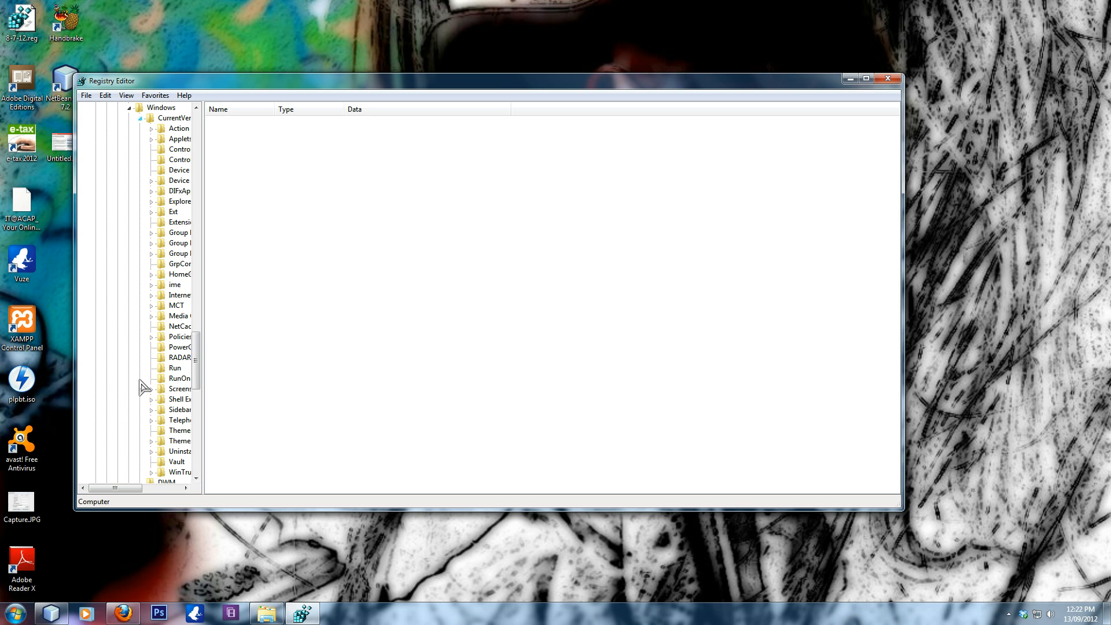
click(174, 371)
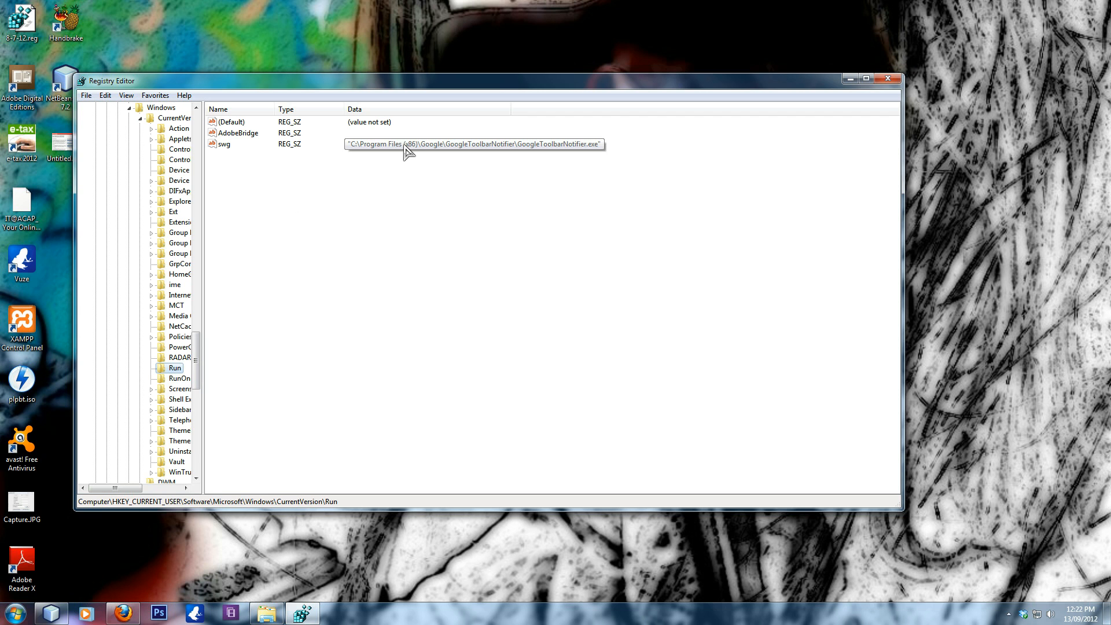
- Examine the actions available for the AdobeBridge startup value, including Delete, without applying any
click(236, 134)
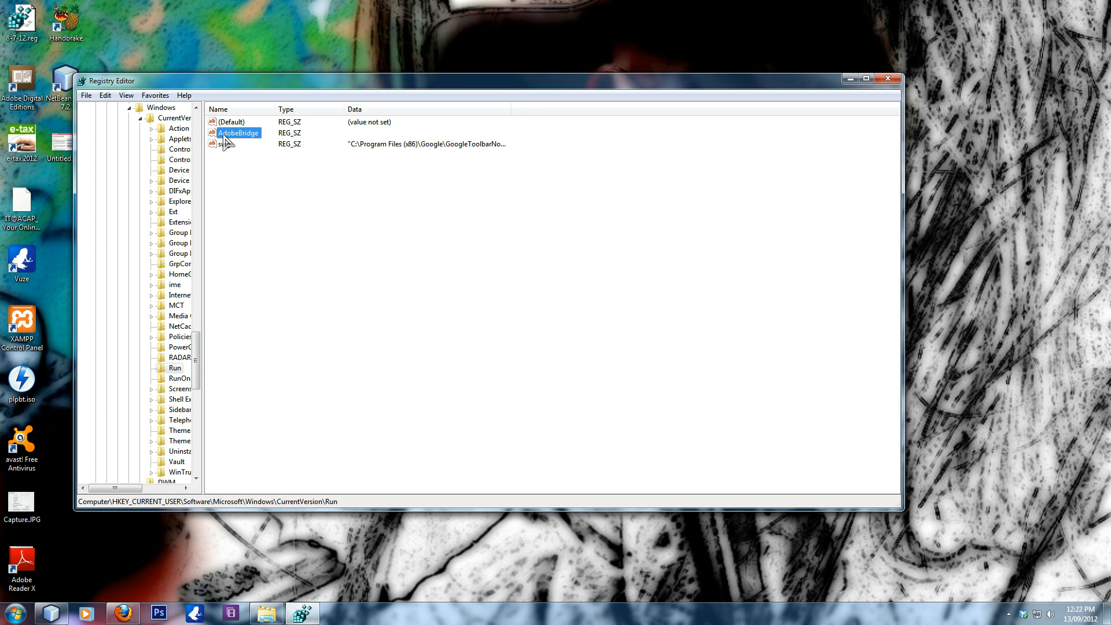
right_click(221, 143)
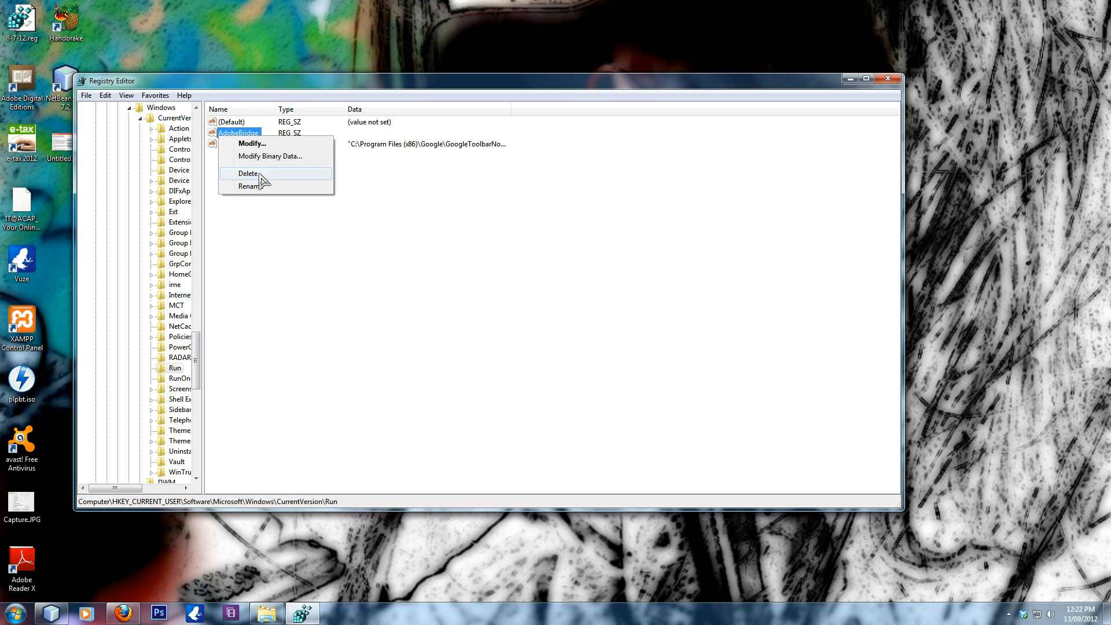
click(362, 169)
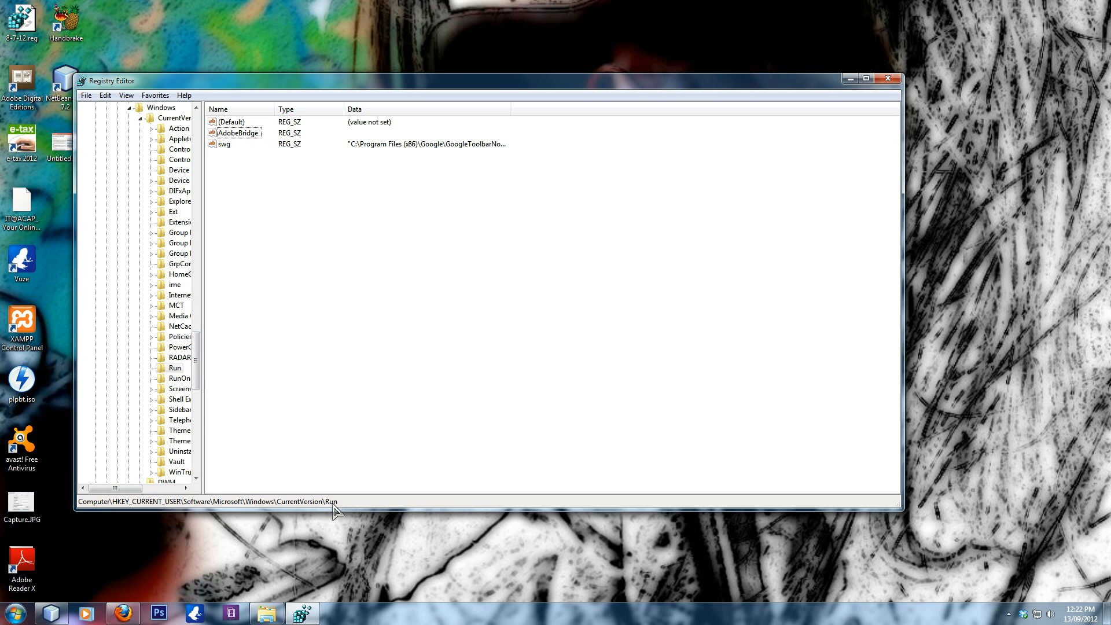
- Collapse the Software key and the HKEY_CURRENT_USER branch in the registry tree
drag(197, 375, 201, 171)
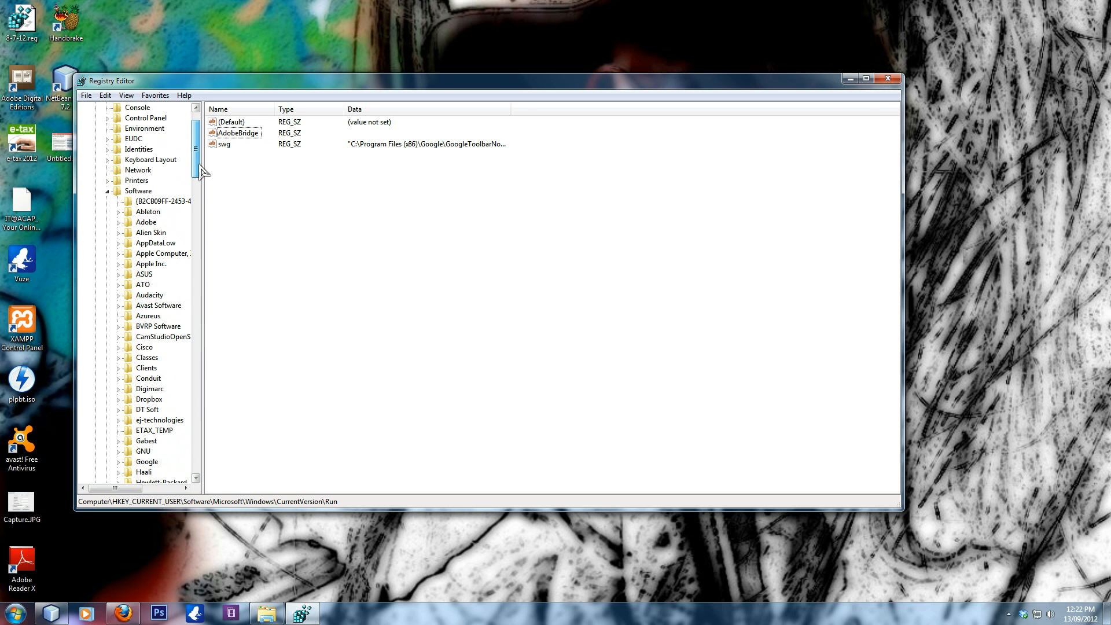
click(107, 191)
click(96, 129)
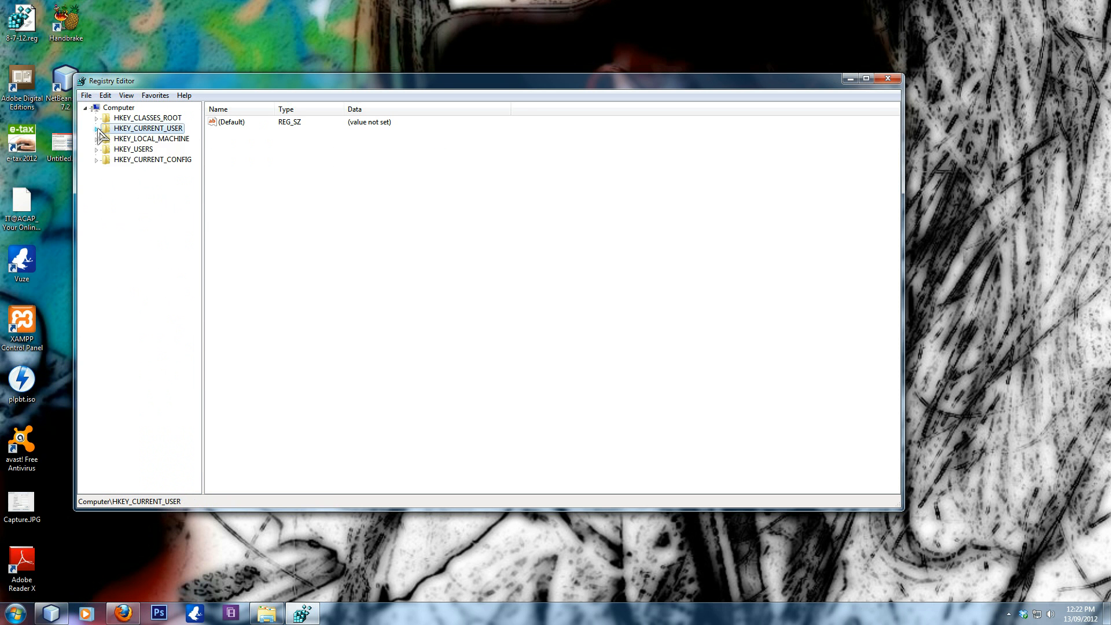
- Open the registry key HKEY_LOCAL_MACHINE\SOFTWARE\Microsoft\Windows\CurrentVersion\Run
click(96, 140)
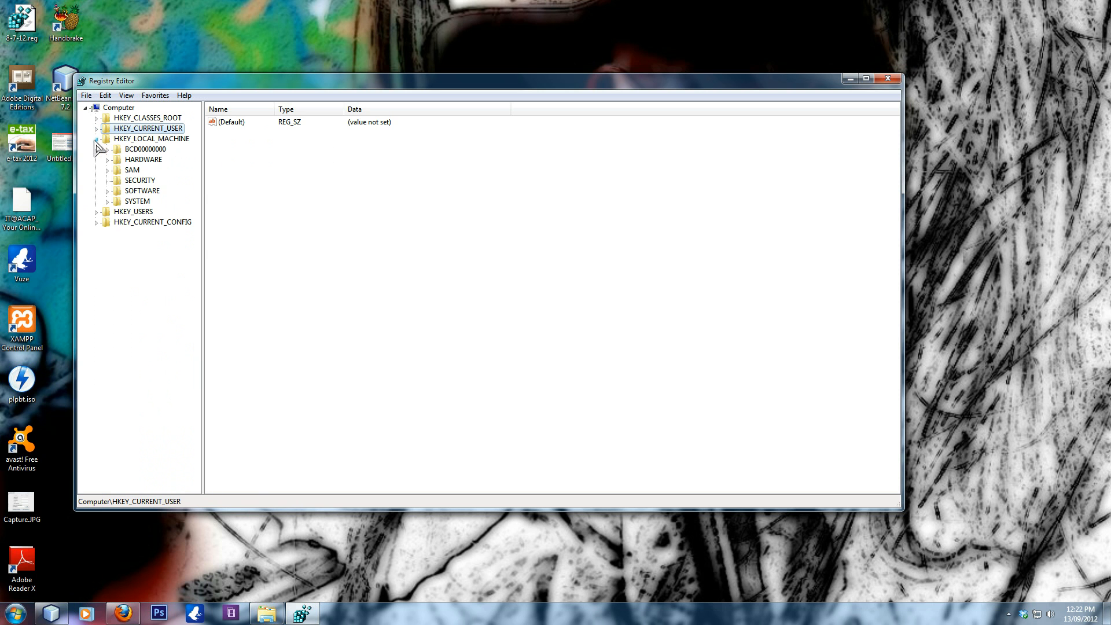
click(108, 191)
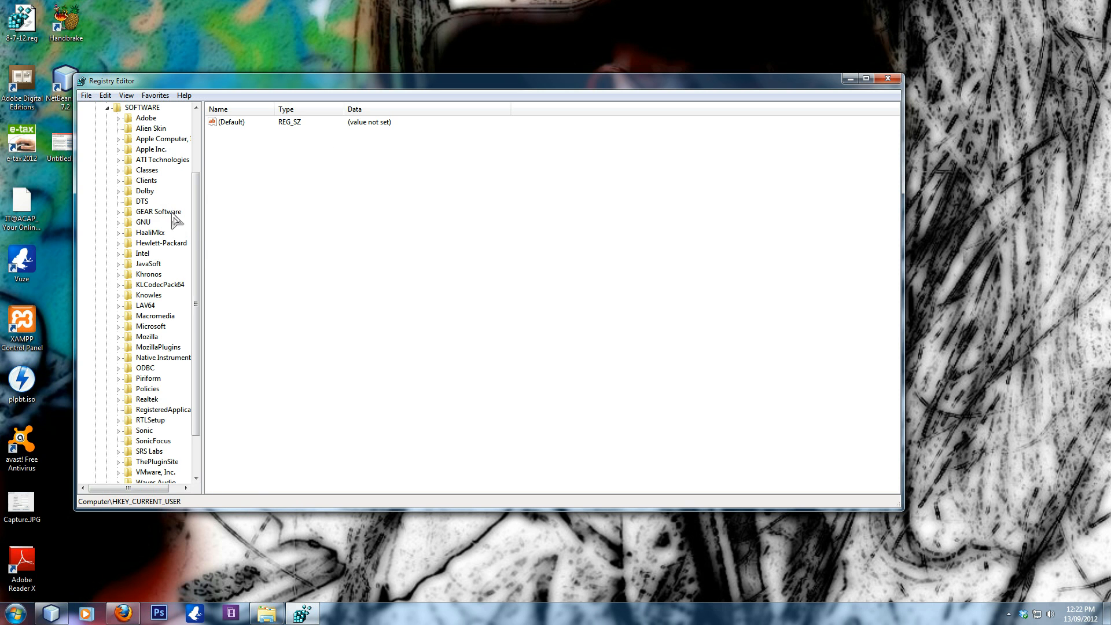
drag(197, 243, 197, 296)
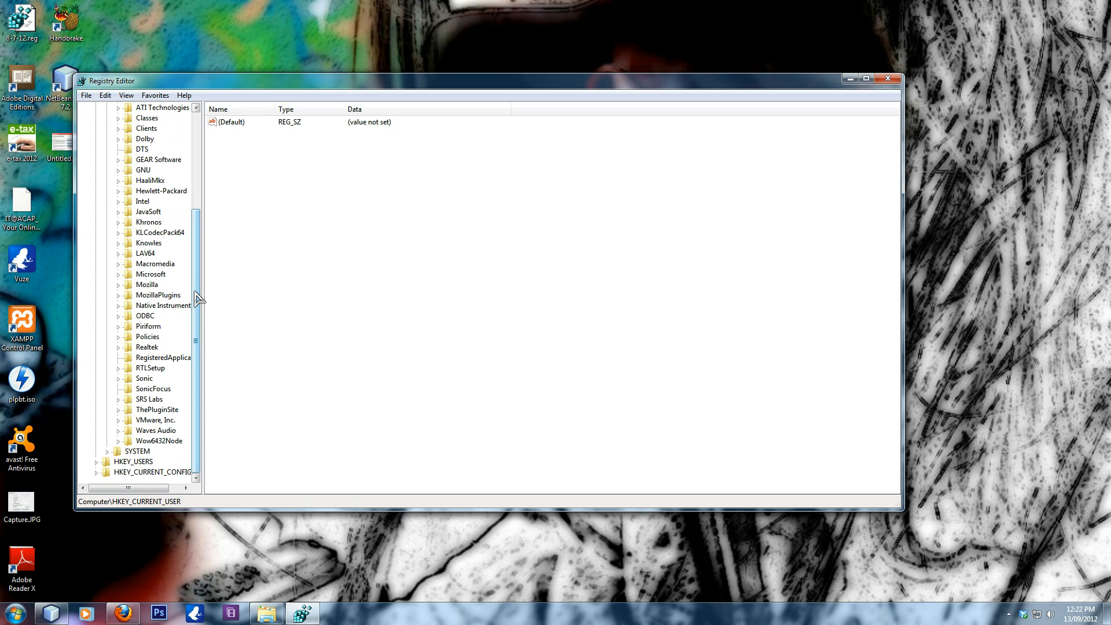
click(118, 274)
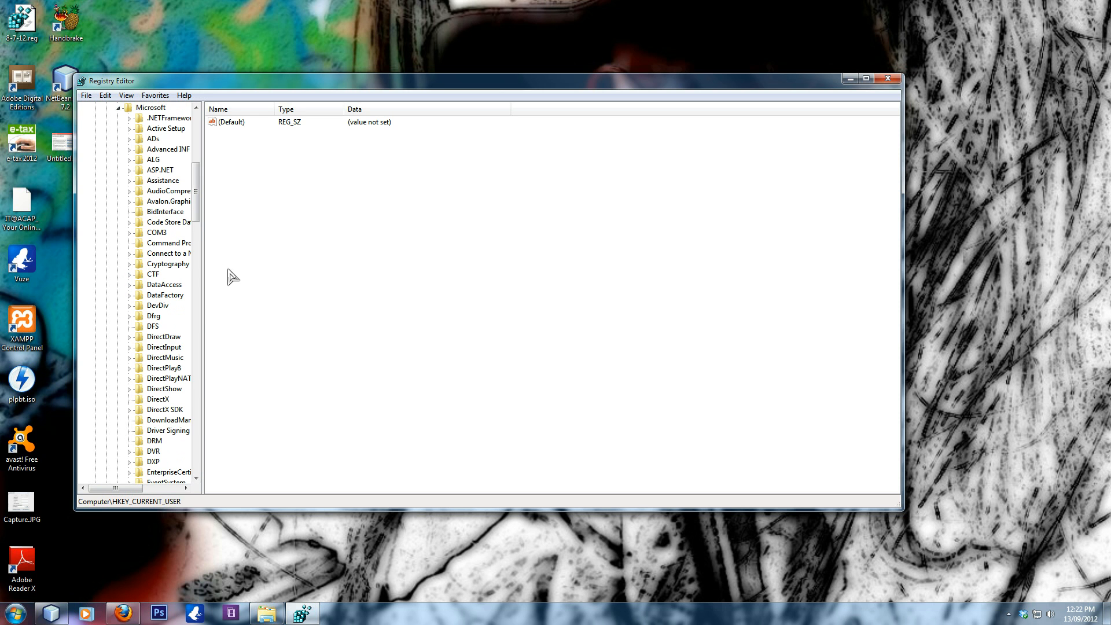
drag(197, 211, 193, 410)
click(129, 370)
click(140, 380)
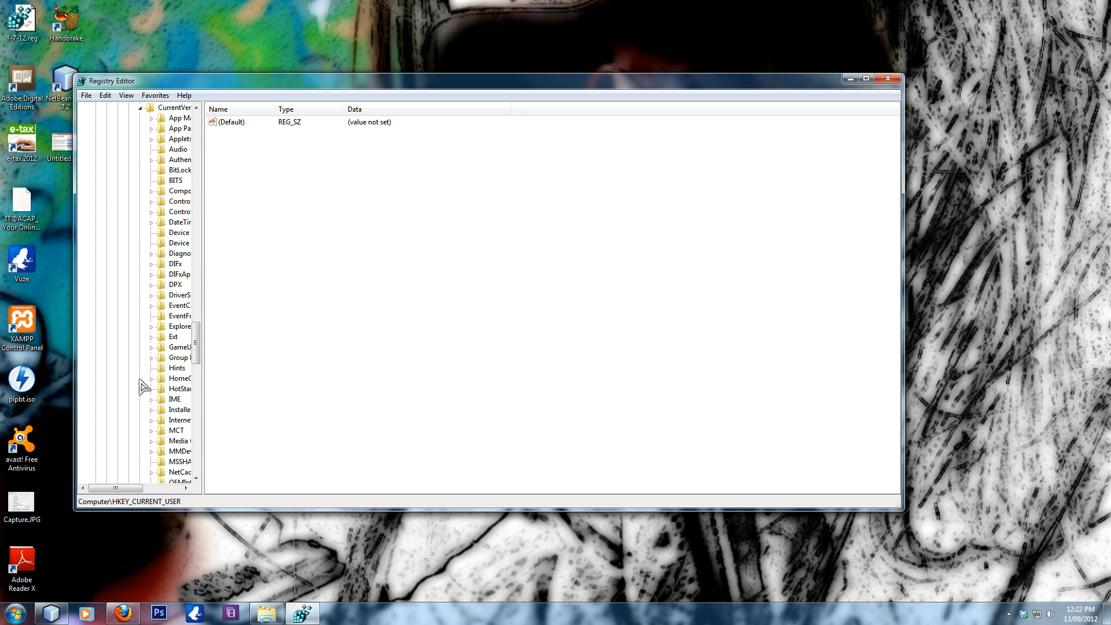
drag(199, 360, 199, 387)
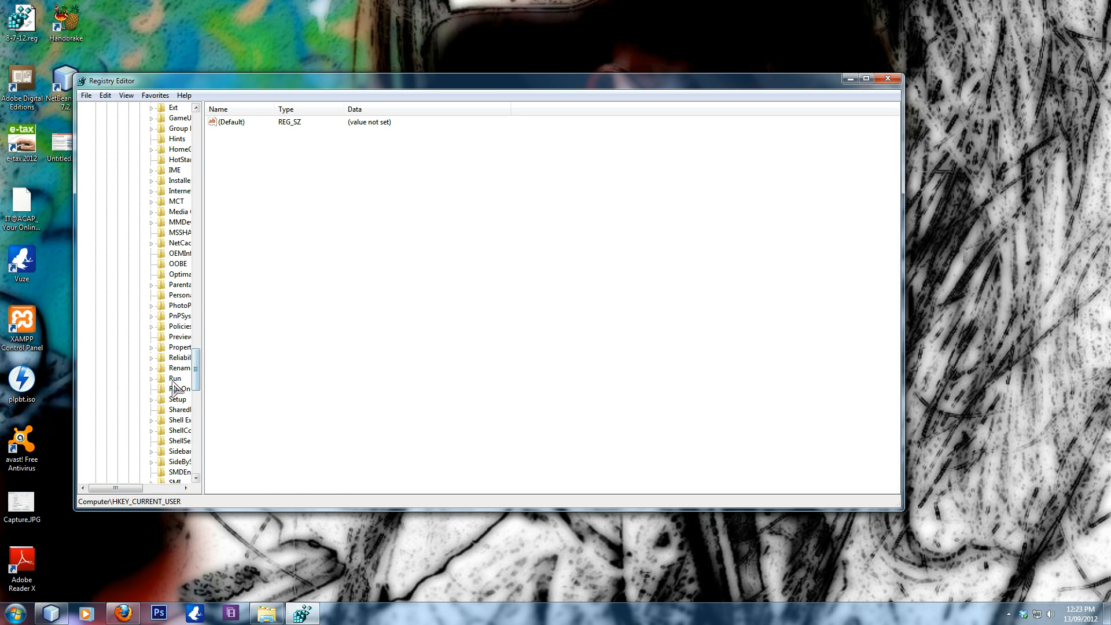
click(175, 379)
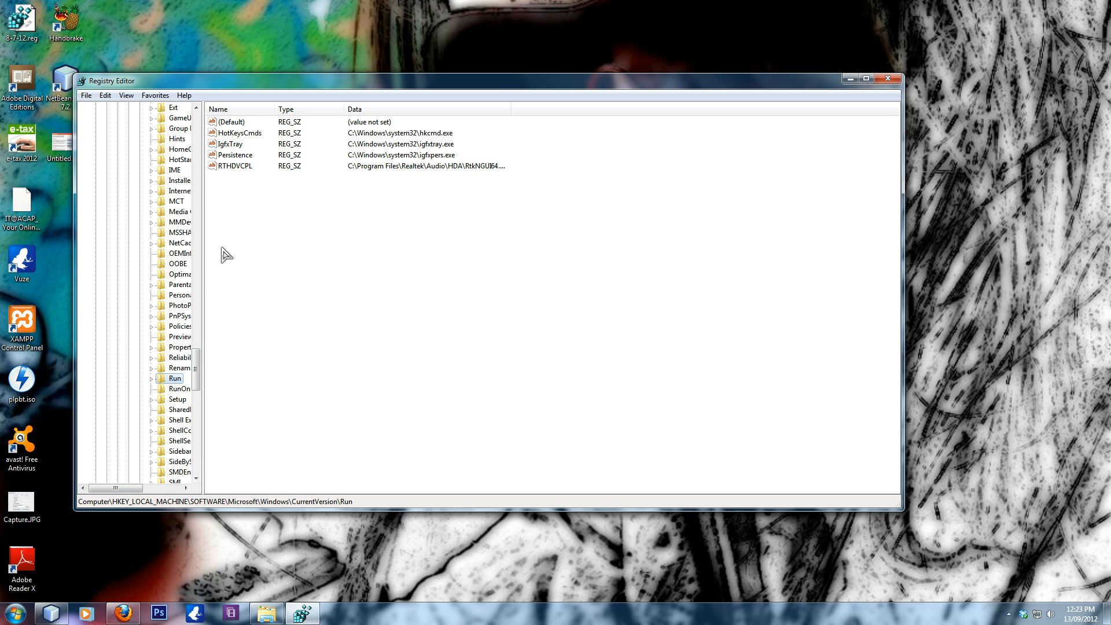
- Check the AutorunsDisabled subkey under the local machine Run key and return to the Run key
click(151, 380)
click(184, 391)
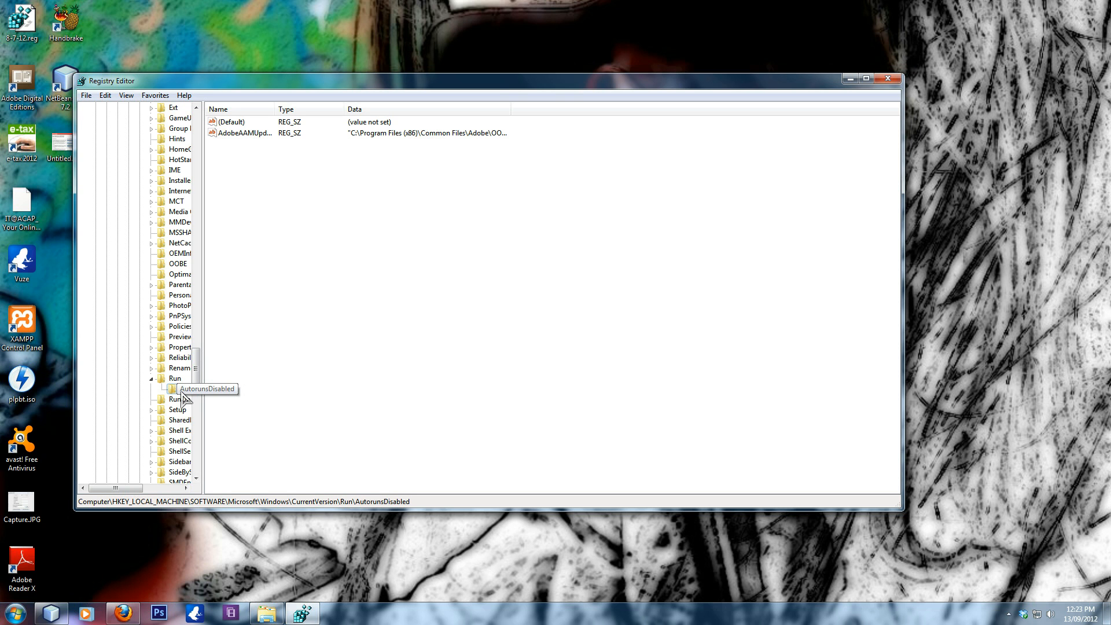
click(168, 380)
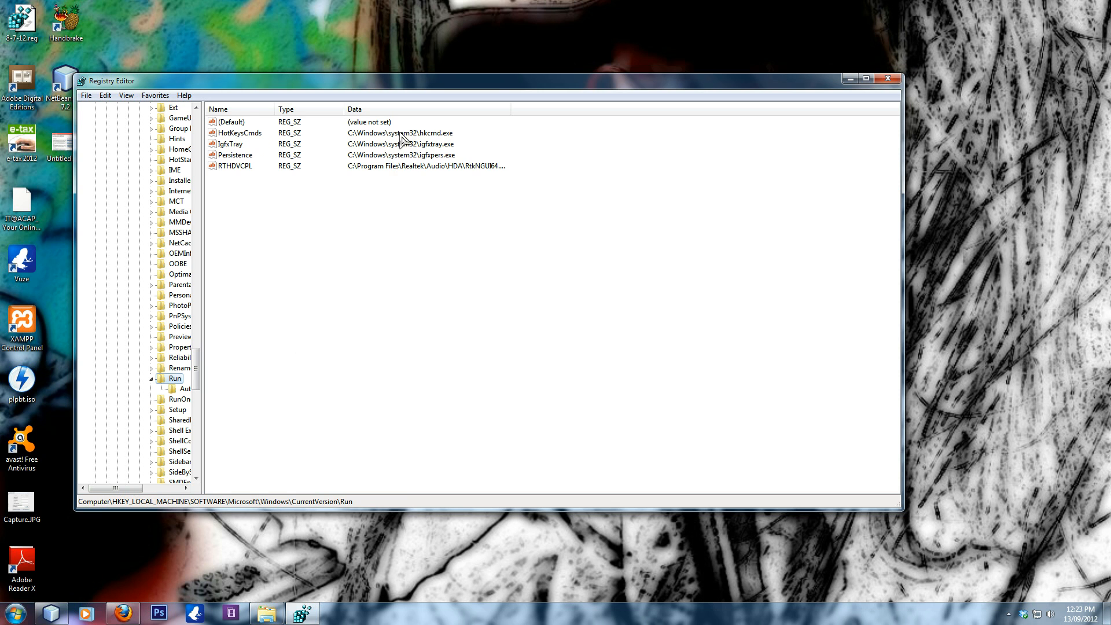
- Widen the Data column to read the full program path of the RTHDVCPL startup value
click(231, 168)
drag(510, 114, 568, 114)
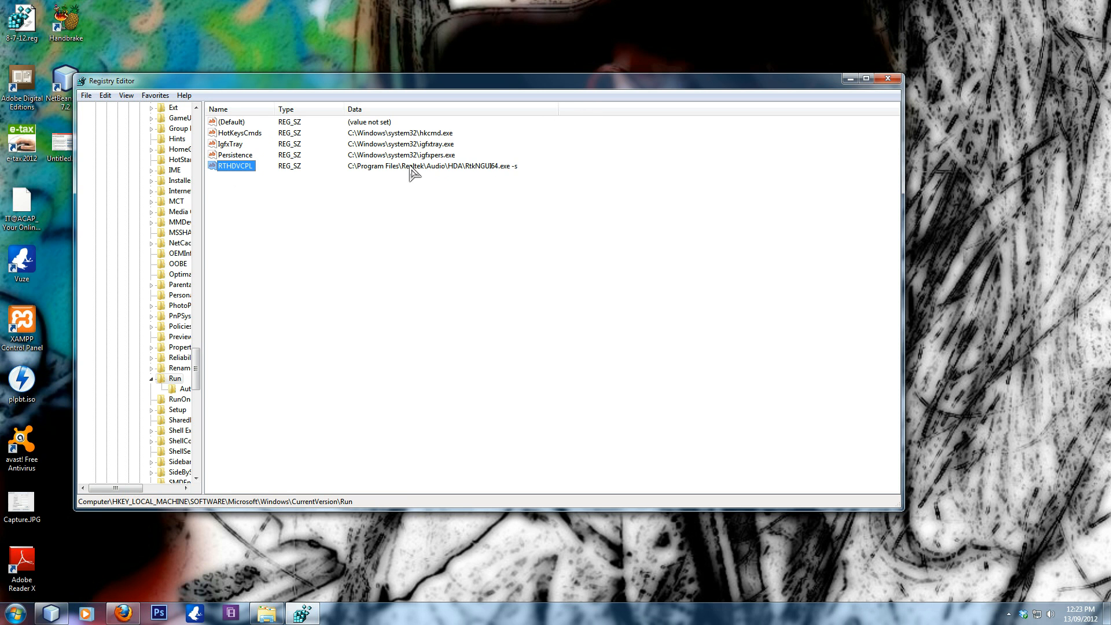
click(238, 186)
- Run autoruns.exe from the SysInternals folder, maximize its window and show only the Logon entries
click(267, 614)
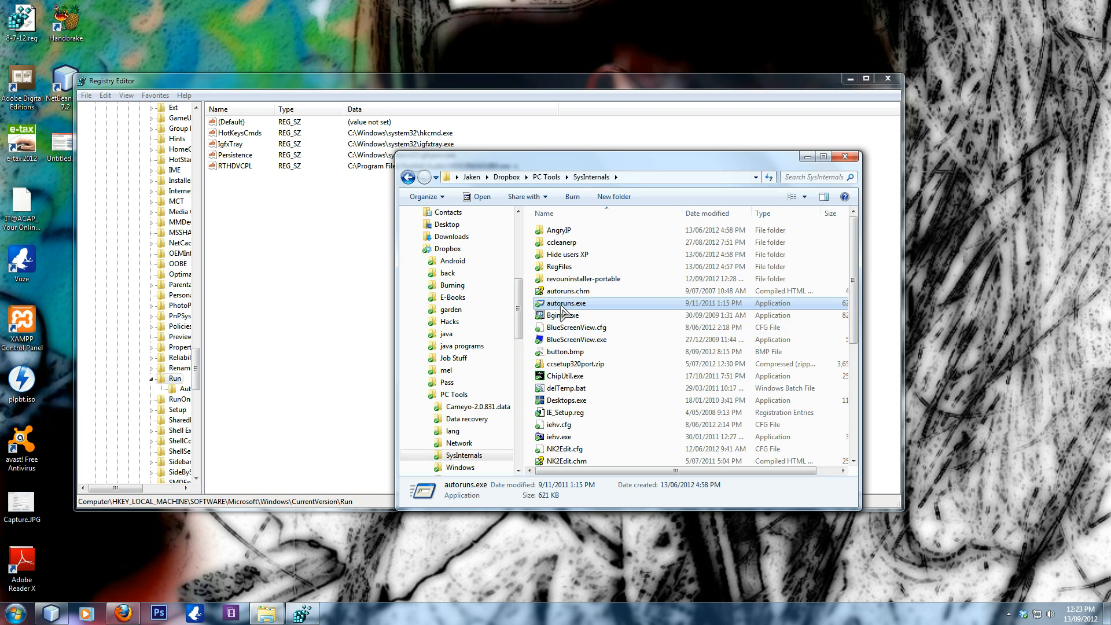
double_click(561, 305)
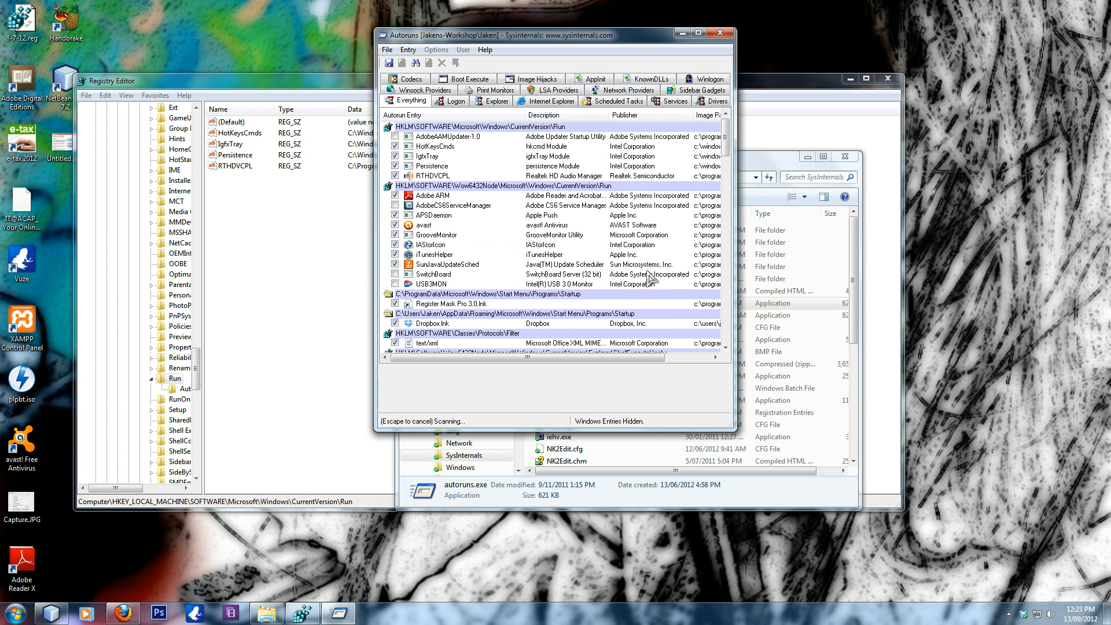
click(698, 33)
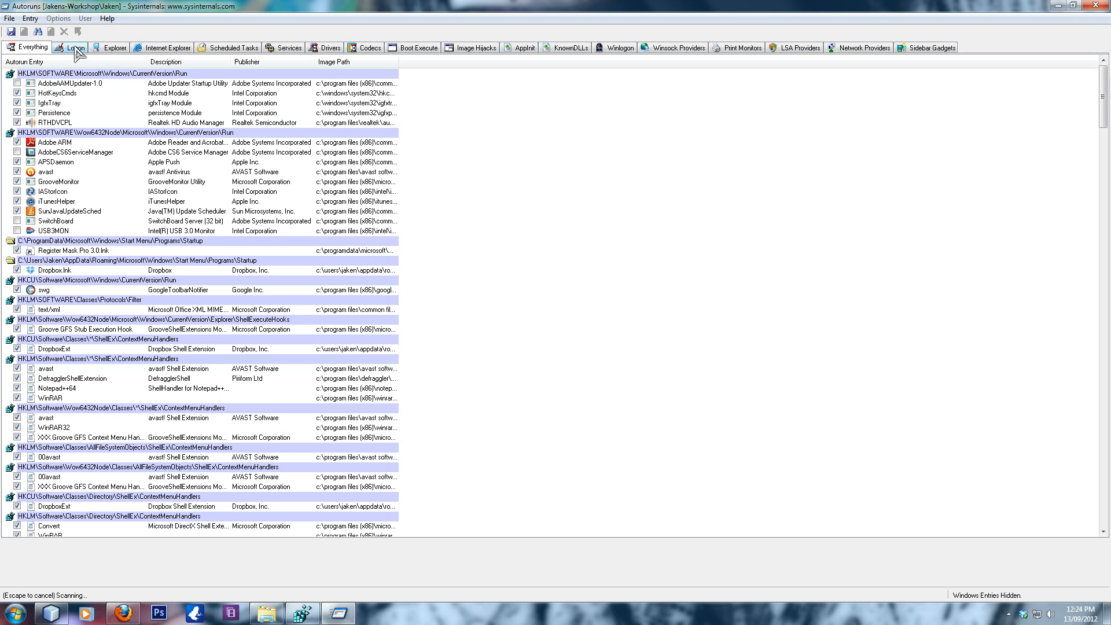
click(76, 49)
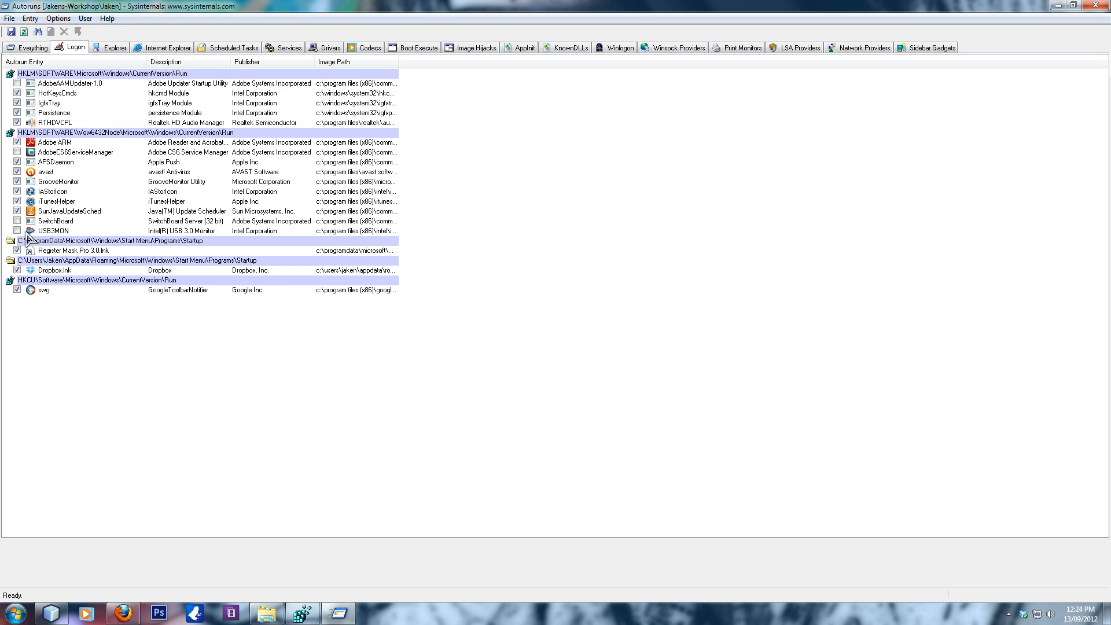
- Switch to the Registry Editor, review the full data of the values in AutorunsDisabled, and close the editor
click(299, 605)
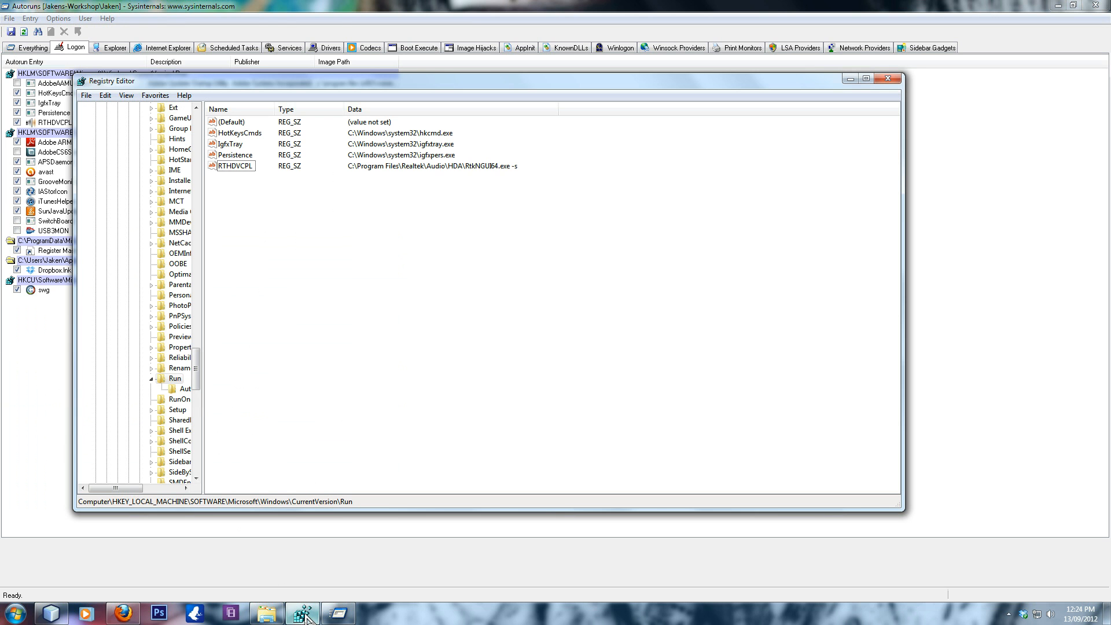
click(186, 389)
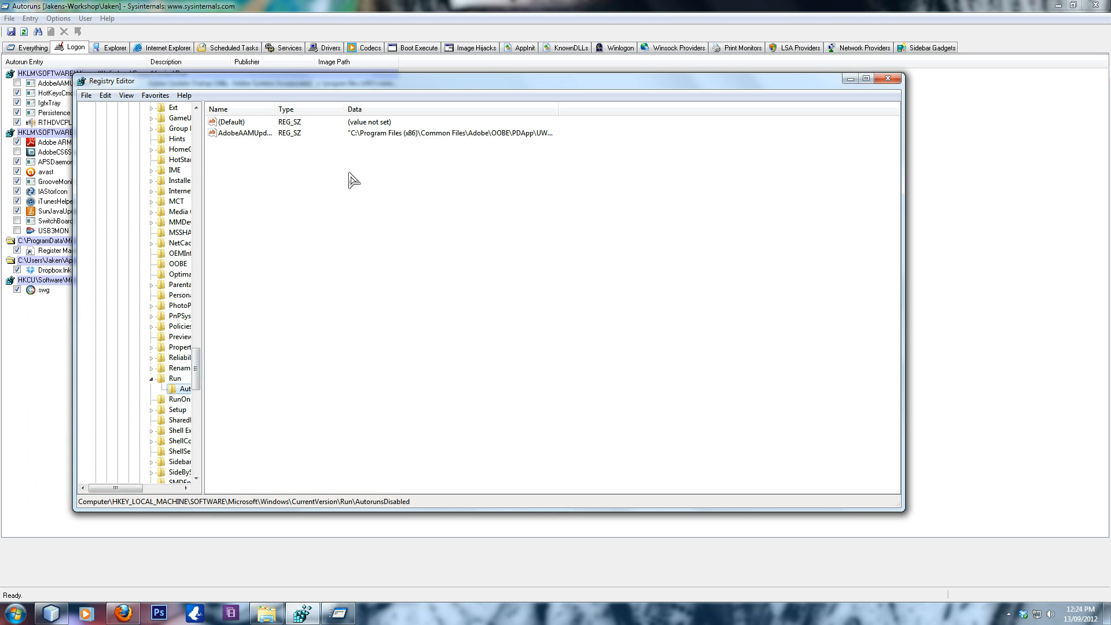
drag(607, 113, 666, 113)
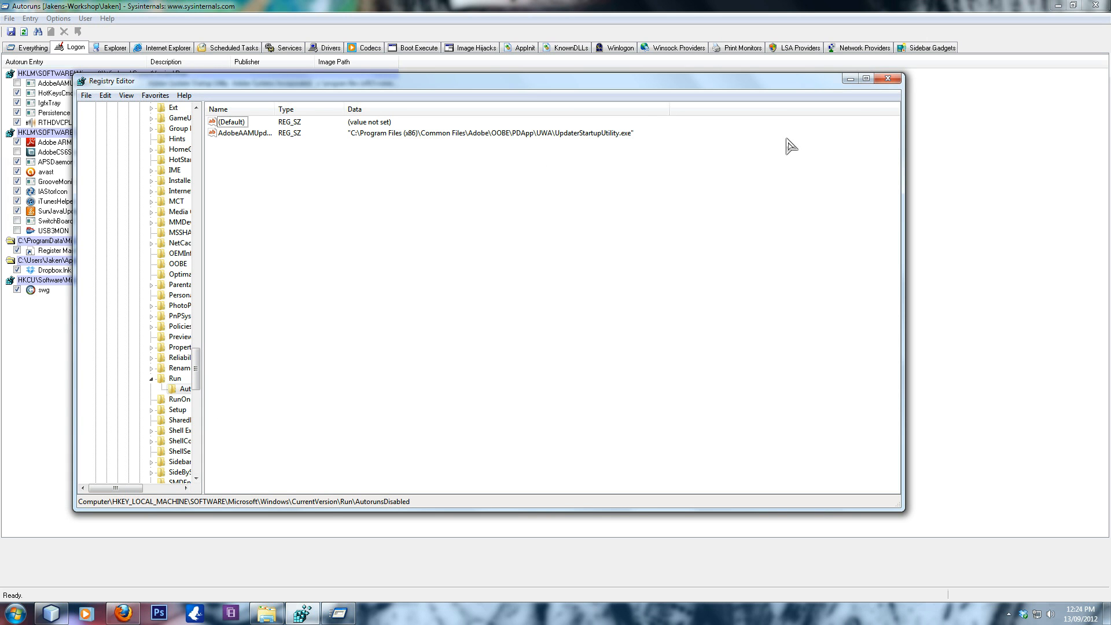
click(888, 79)
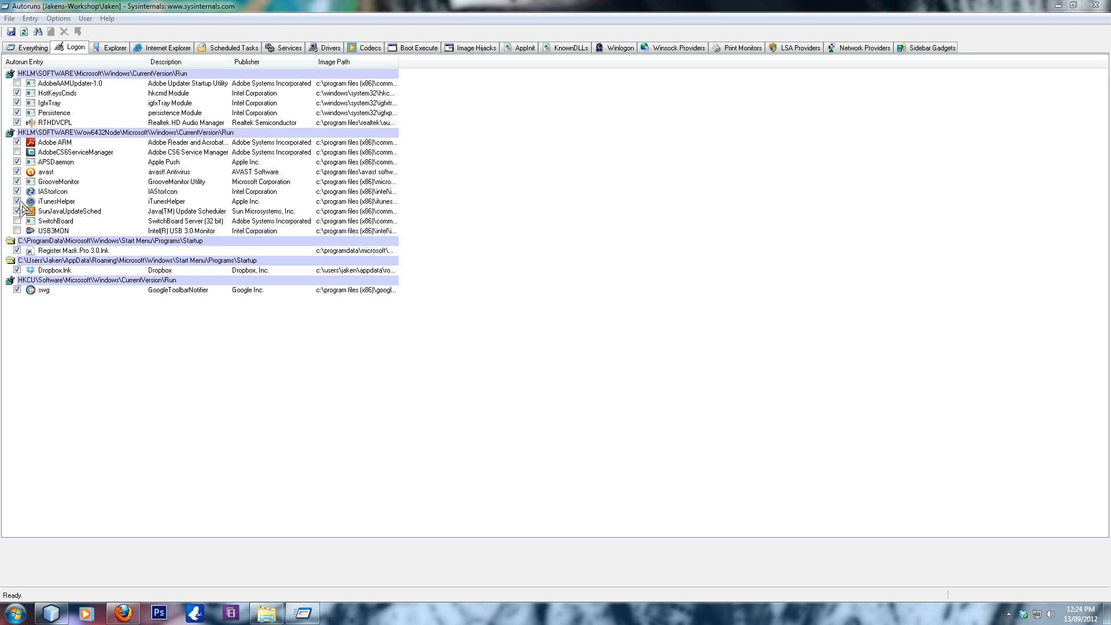
- Disable the Dropbox.lnk logon entry in Autoruns and enable it again
click(16, 270)
click(16, 272)
click(152, 369)
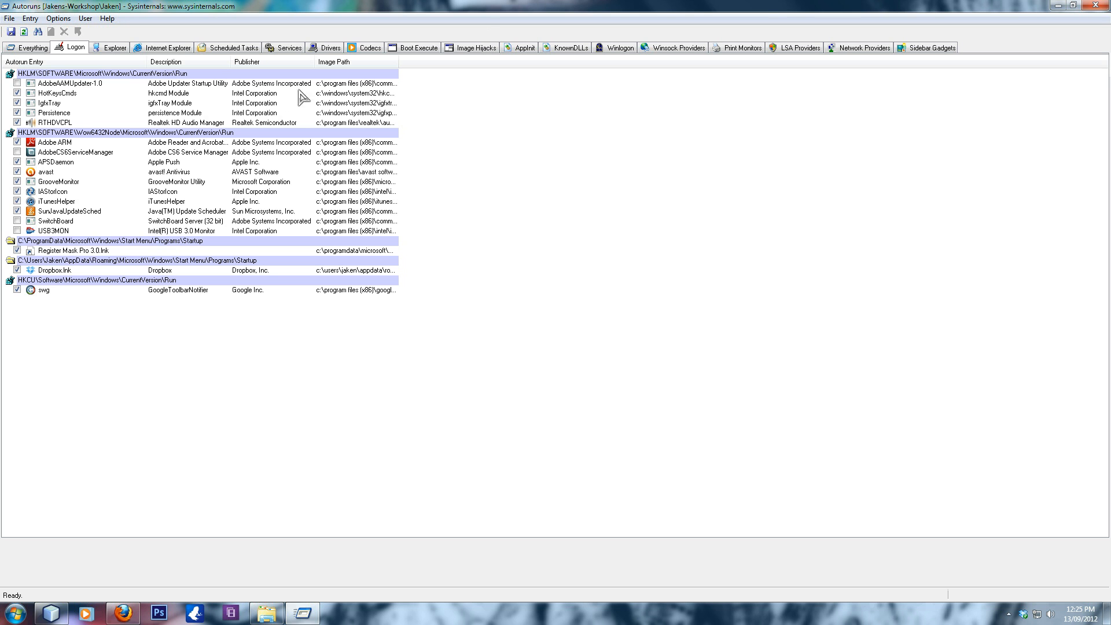
- Show the Codecs autorun entries
click(364, 49)
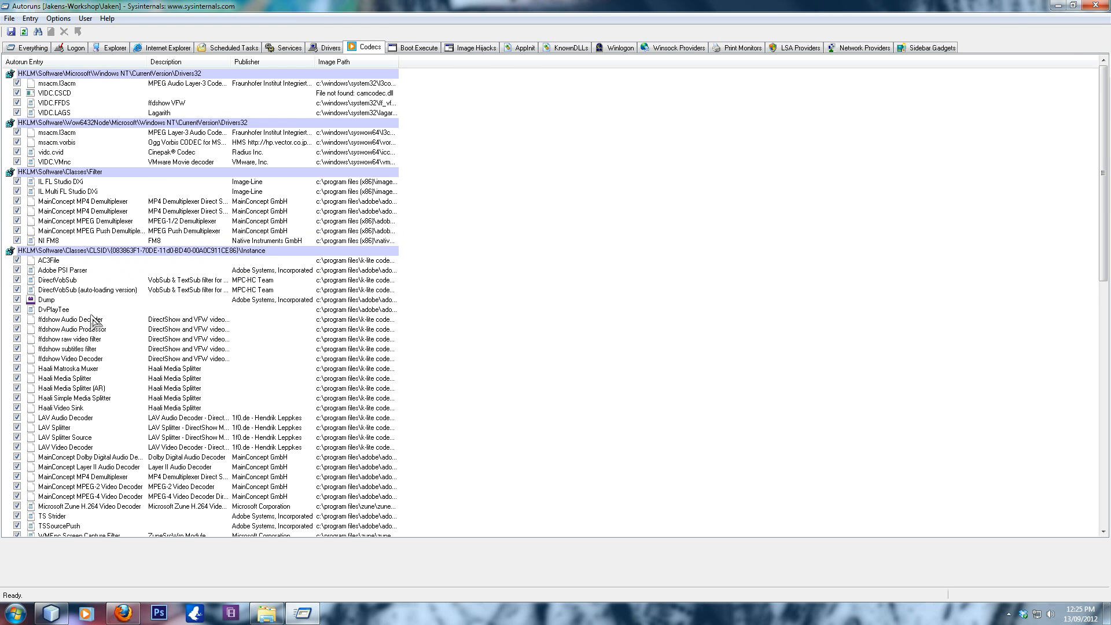
- Review the list of Codecs autorun entries and check the actions available for the first MainConcept MP4 Demultiplexer entry
scroll(93, 321, down, 1)
scroll(93, 322, down, 13)
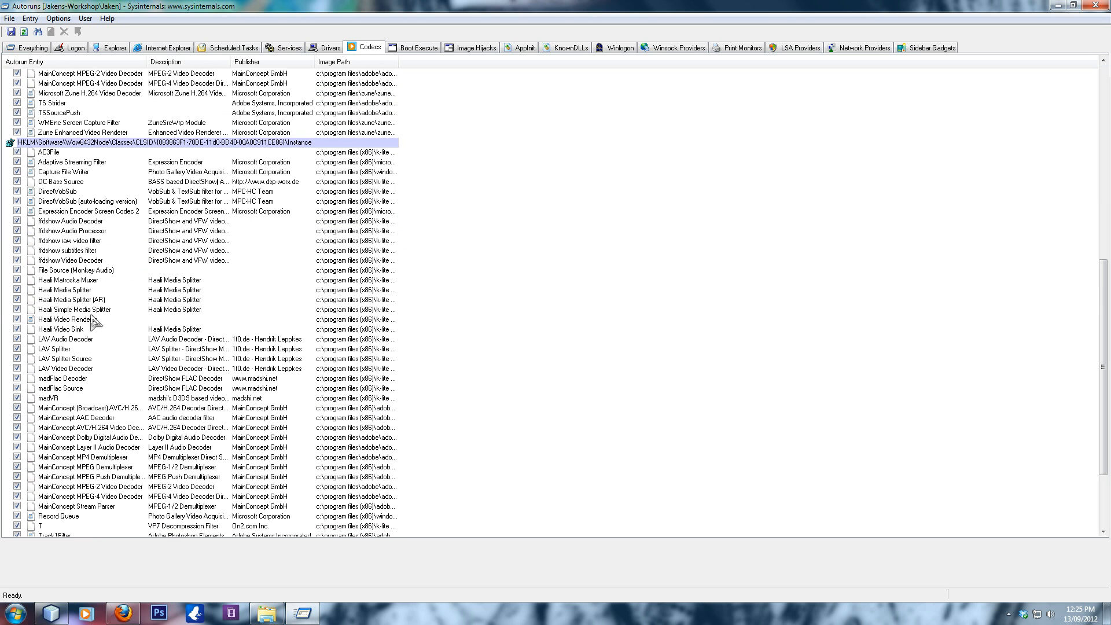
scroll(65, 307, up, 8)
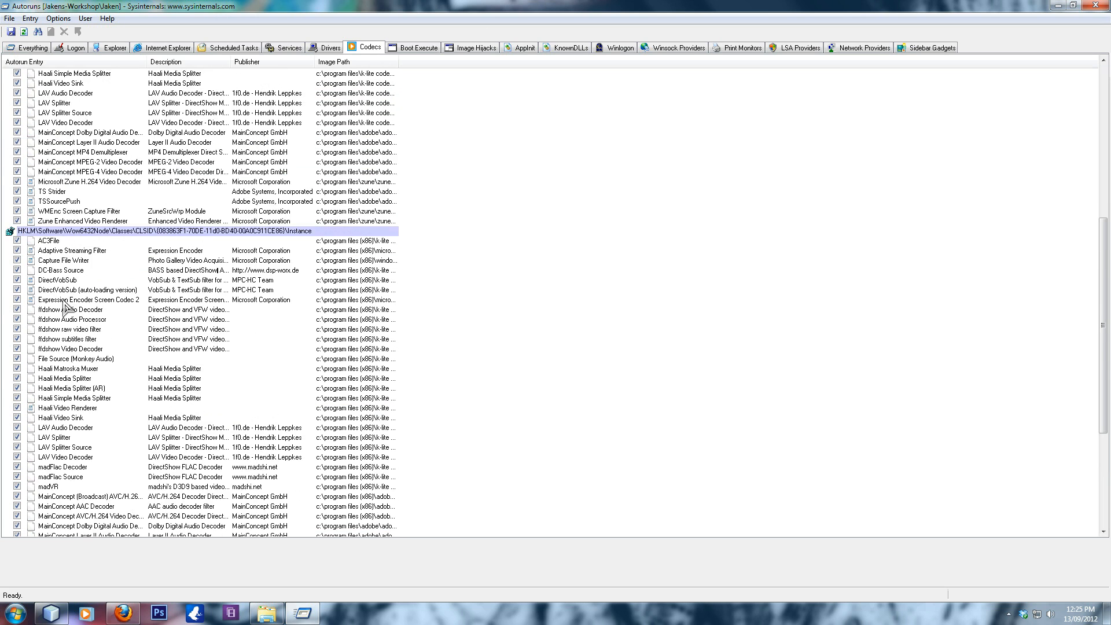
scroll(65, 307, up, 6)
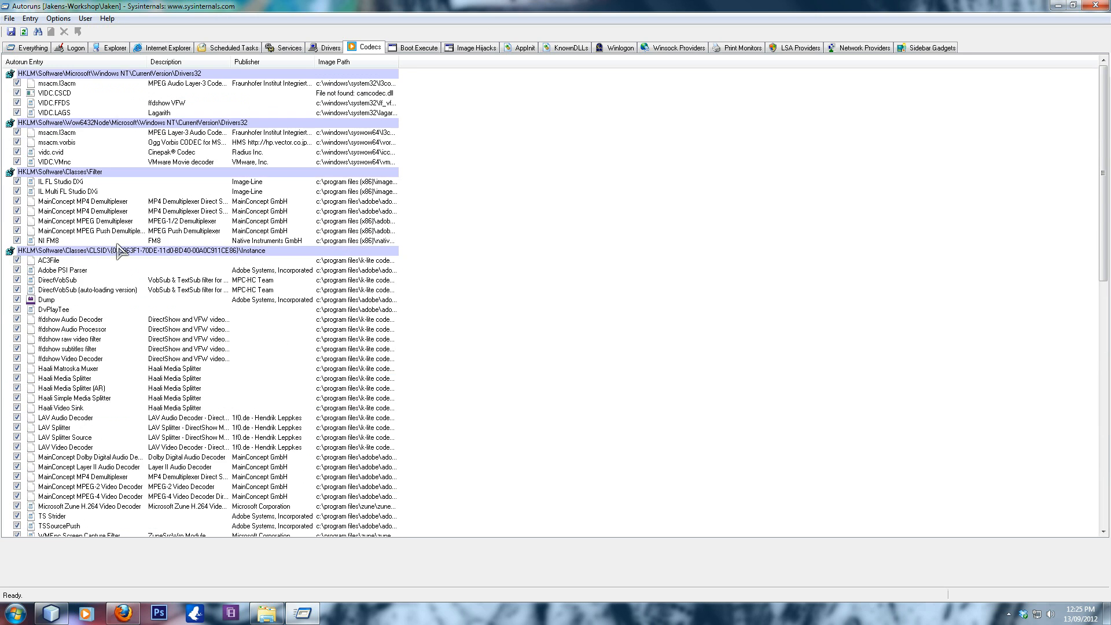
right_click(57, 202)
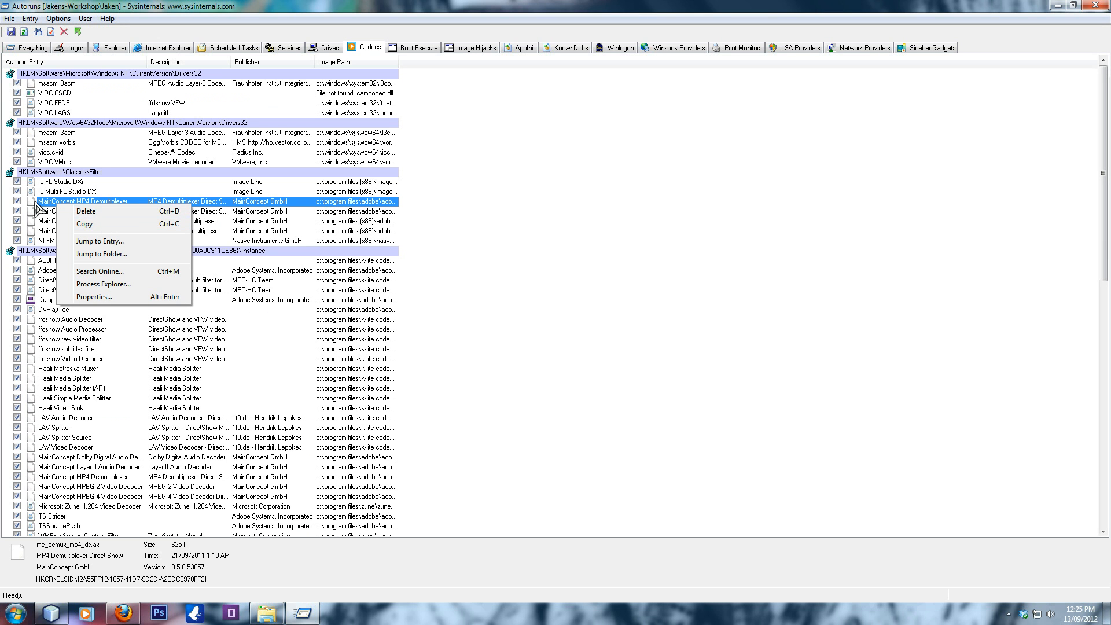
click(478, 250)
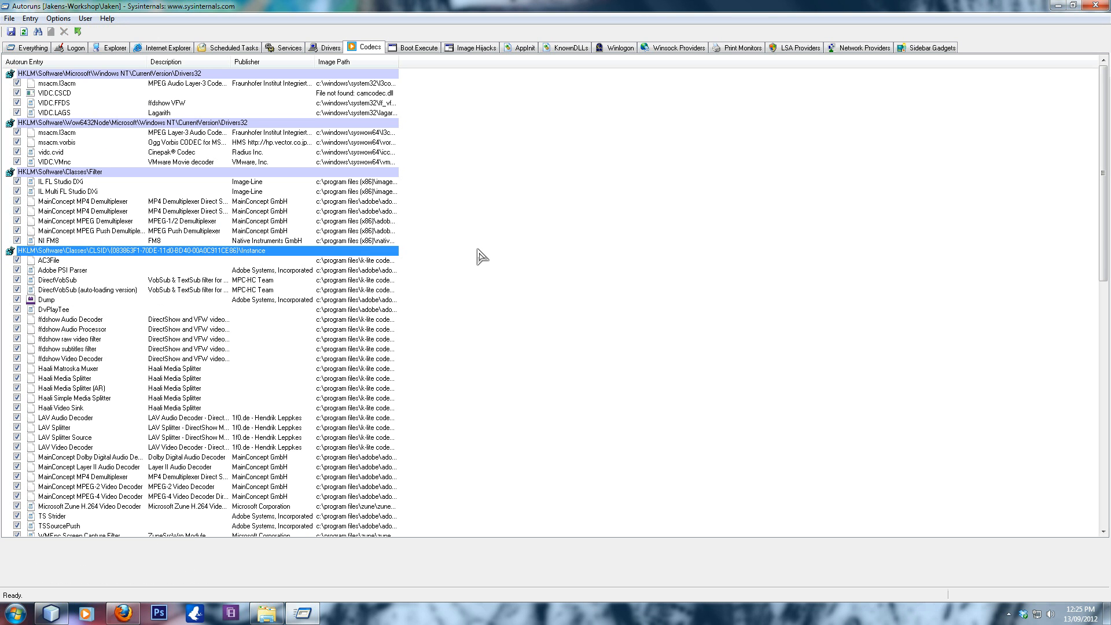
- Show the Drivers autorun entries and look through the whole list
click(324, 46)
scroll(62, 185, down, 9)
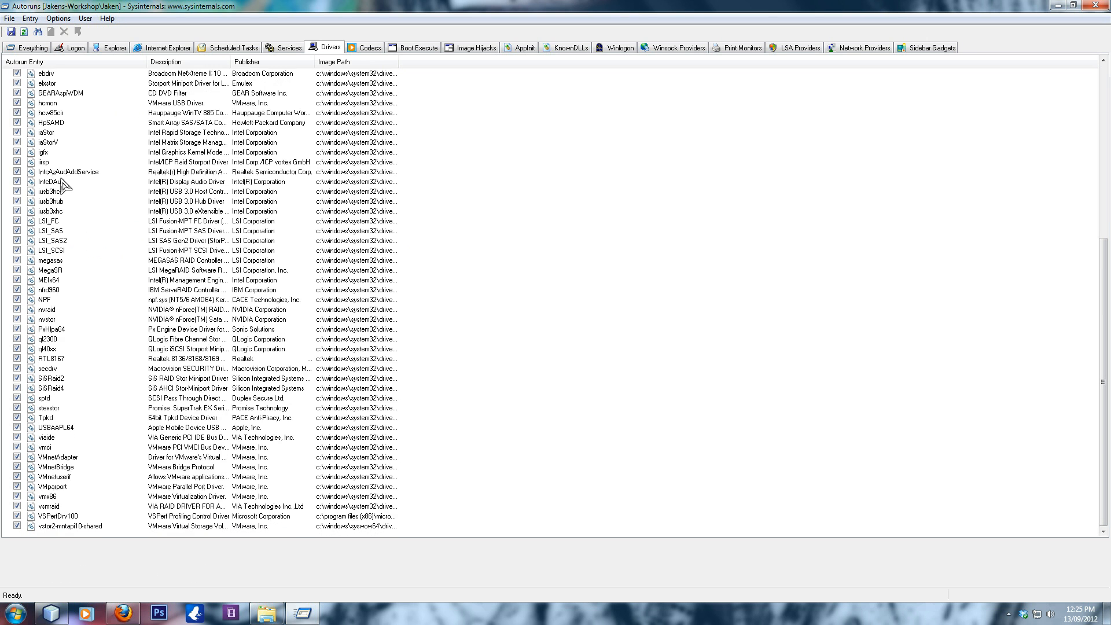
scroll(63, 185, up, 9)
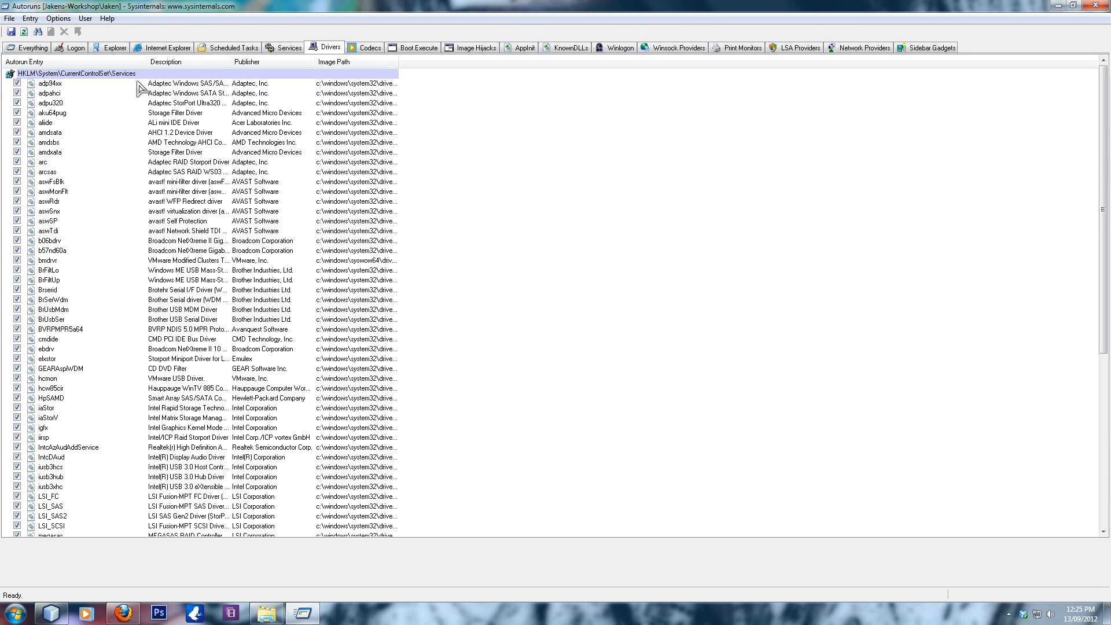
- Show the Services autorun entries and disable the mysql service
click(284, 49)
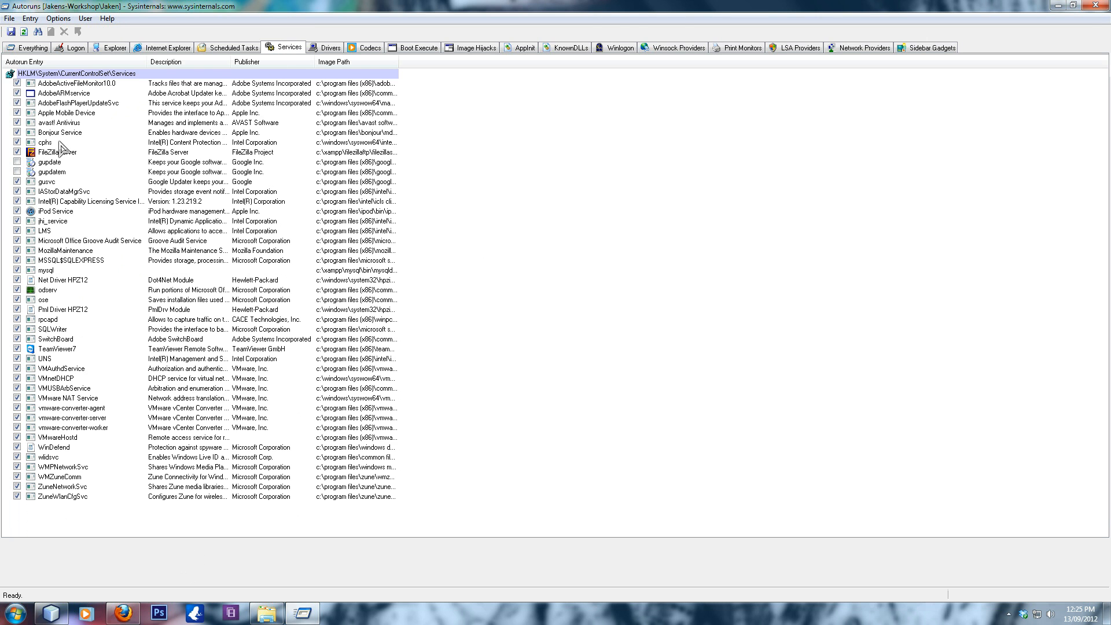
click(520, 271)
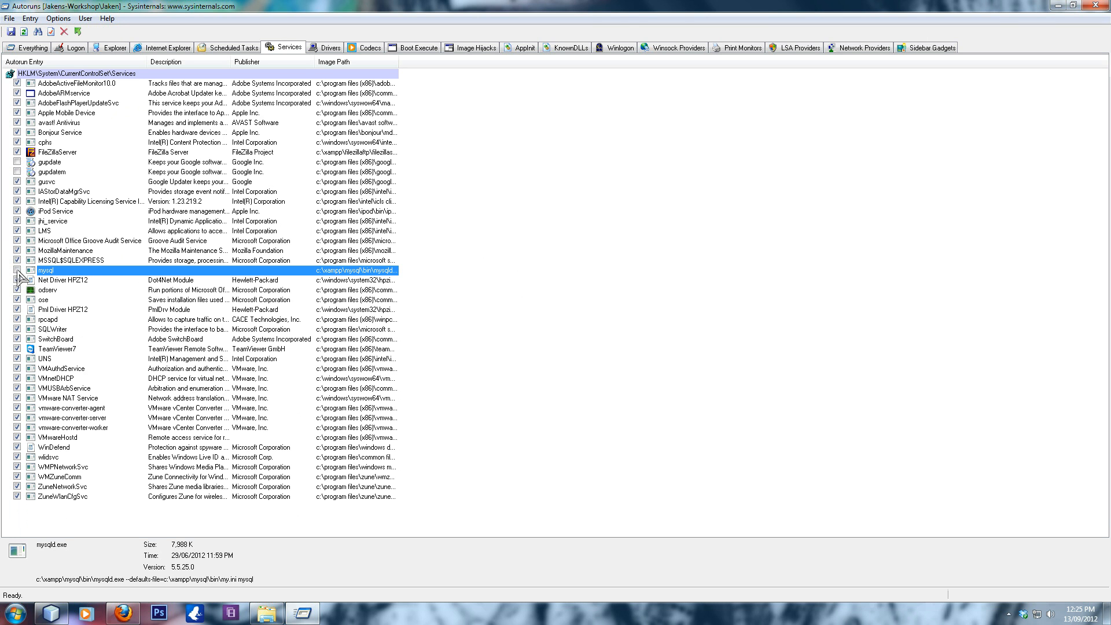
click(17, 270)
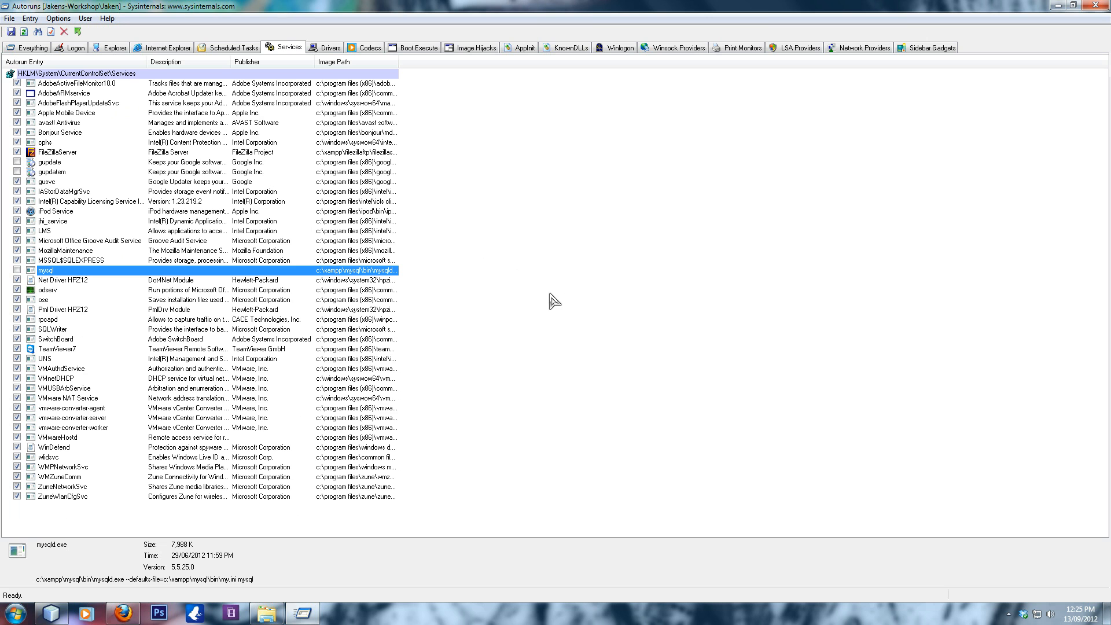